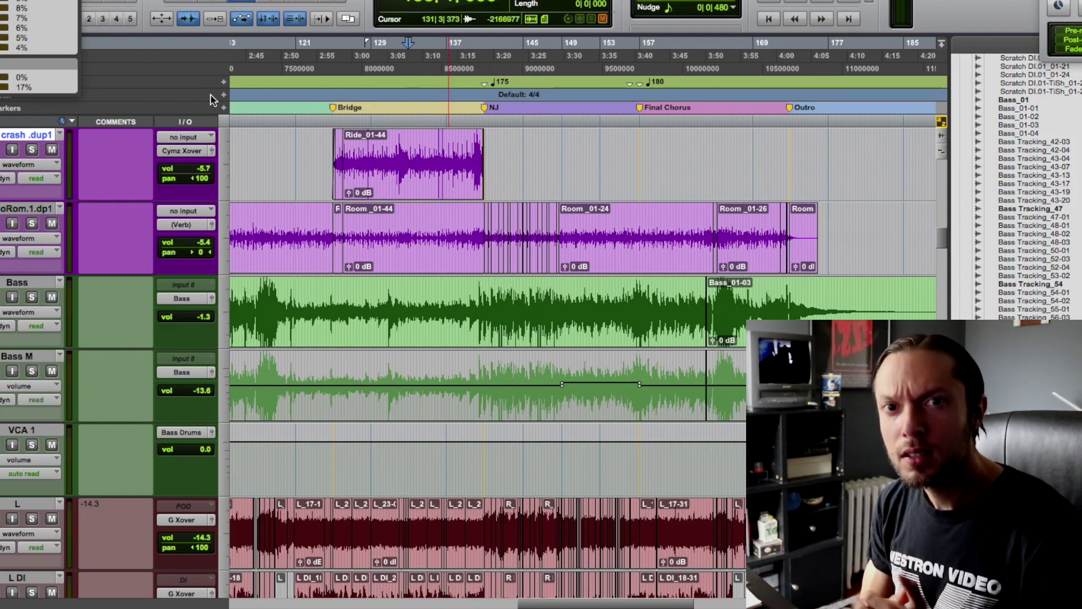
Start song playback from the bridge and bring the Bass, Bass M and VCA 1 channels into view in the mixer.
key("space")
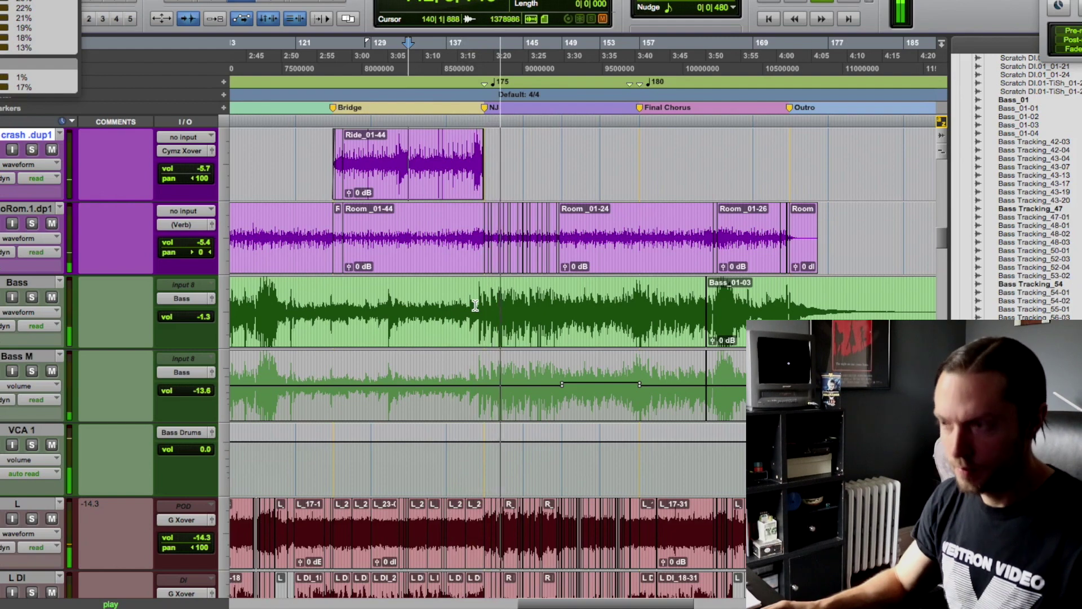
key("t")
scroll(475, 306, "right", 5)
key("super+equal")
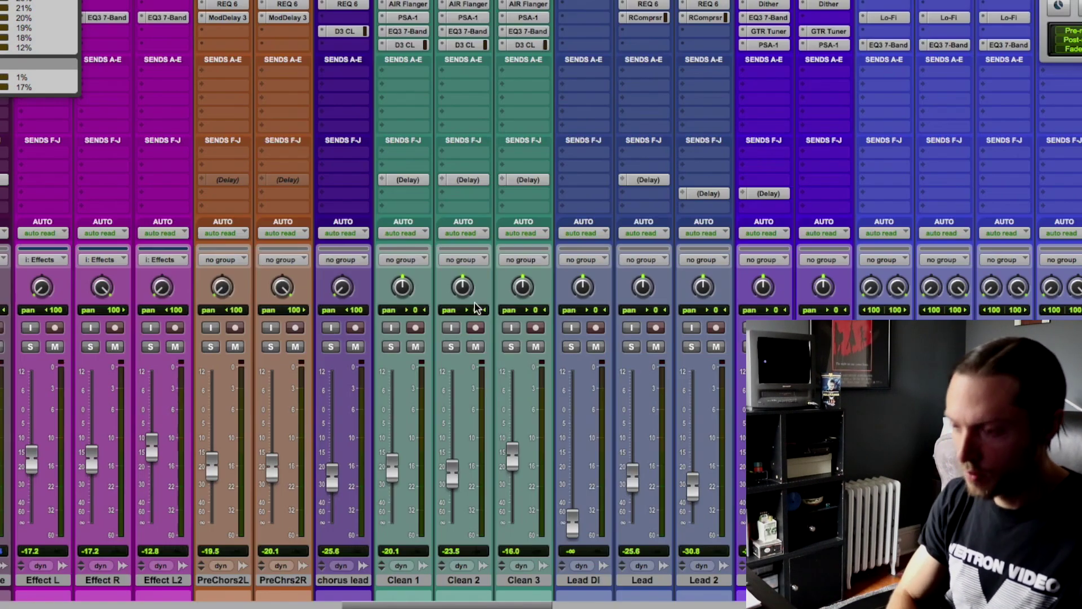
scroll(662, 260, "down", 3)
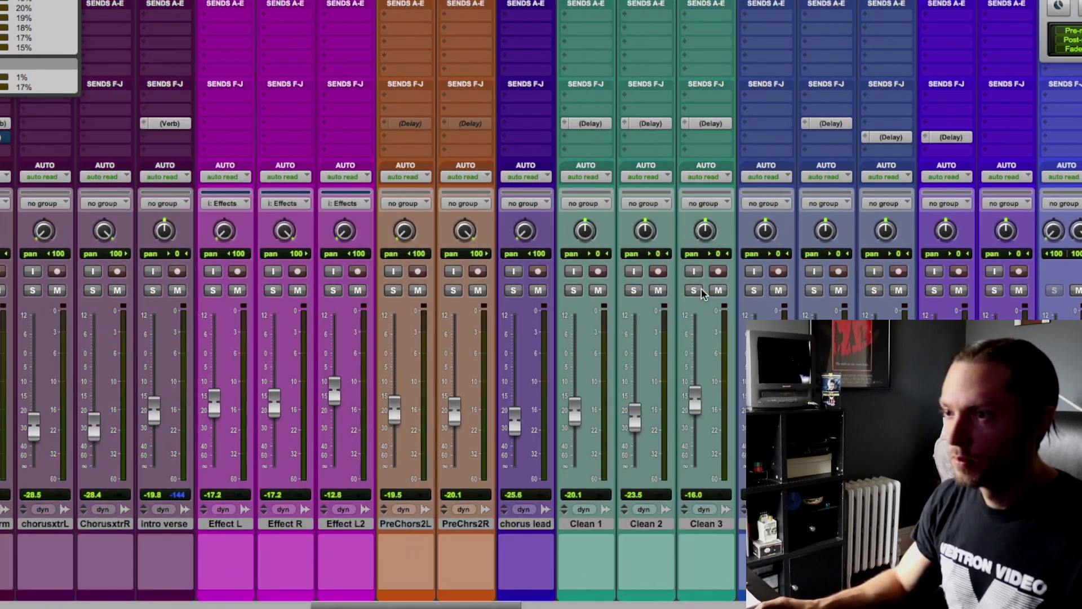
scroll(562, 316, "left", 15)
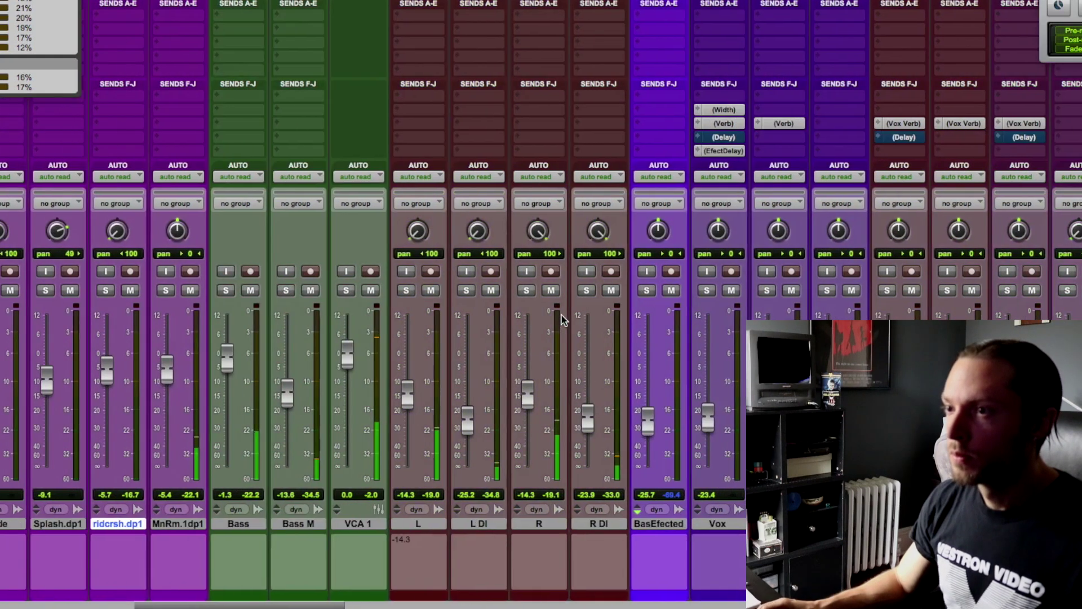
scroll(562, 319, "left", 5)
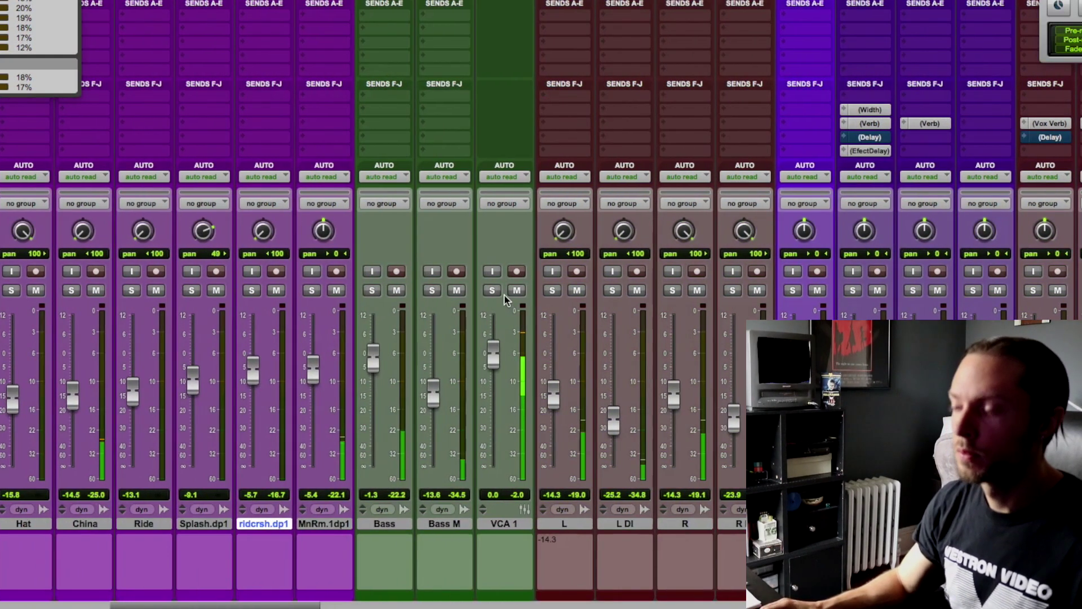
Follow the playback in the edit timeline from the NJ section through to the Final Chorus.
key("super+equal")
scroll(541, 315, "right", 5)
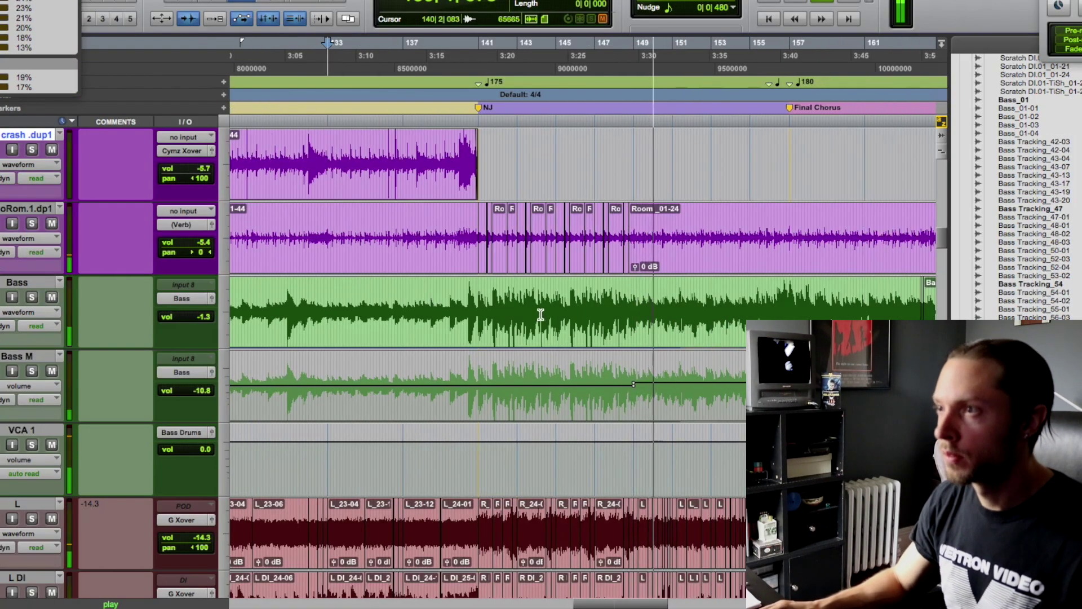
key("r")
scroll(541, 315, "right", 1)
scroll(540, 315, "right", 1)
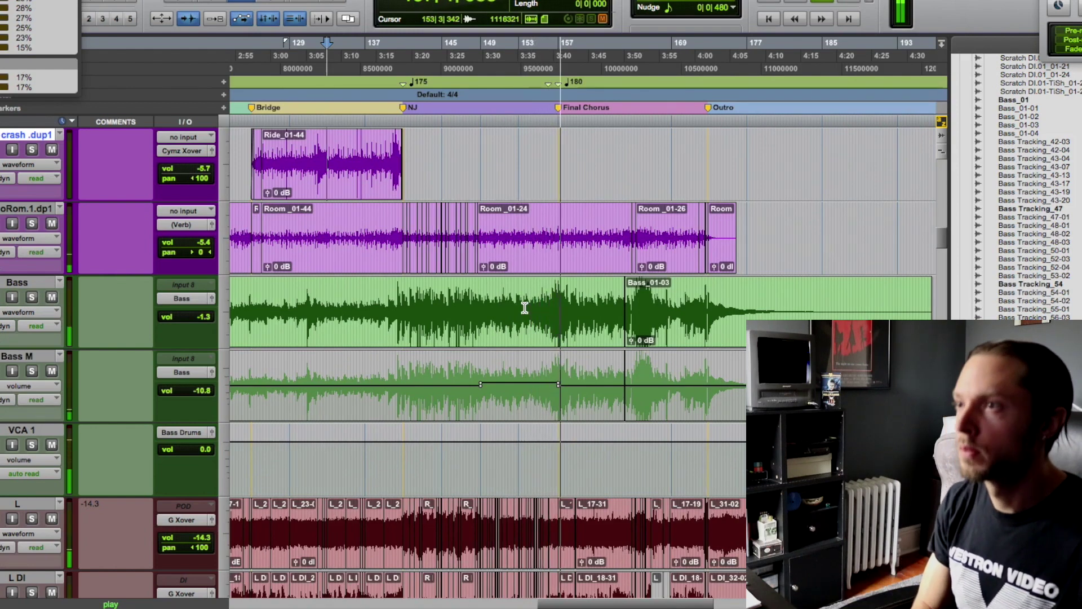
Briefly solo VCA 1 in the mixer during the Final Chorus, and stop playback after following it to the Outro.
key("super+equal")
scroll(507, 354, "left", 2)
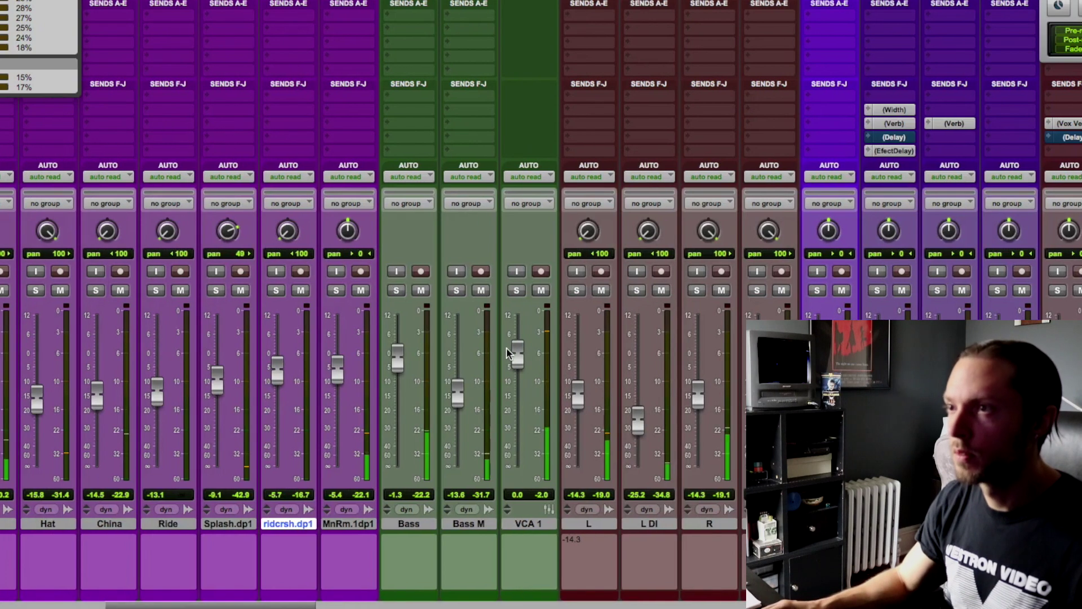
left_click(519, 292)
left_click(519, 292)
key("super+equal")
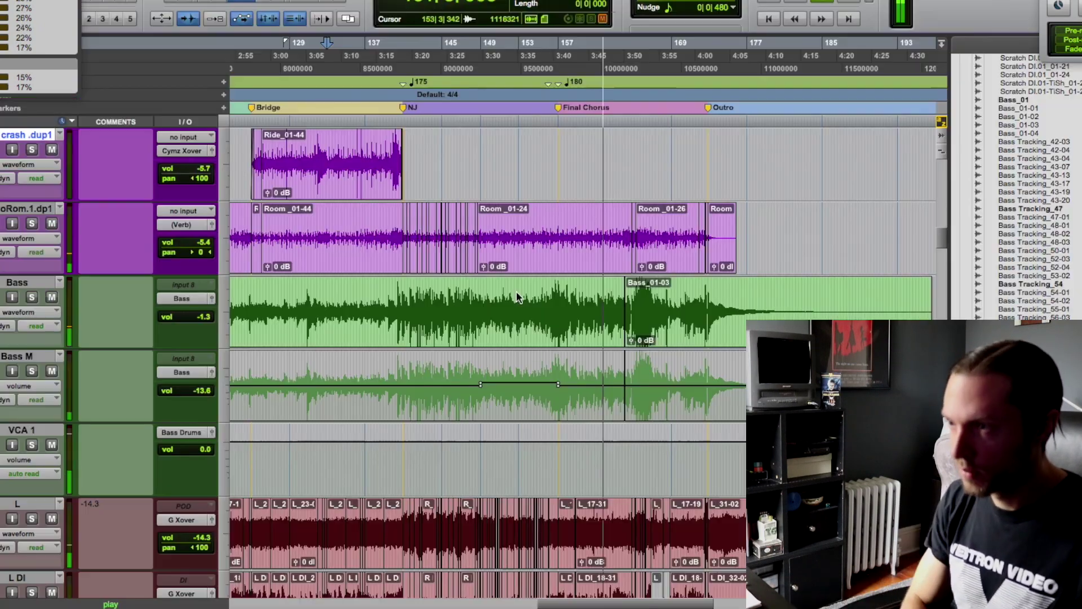
key("super+bracketright")
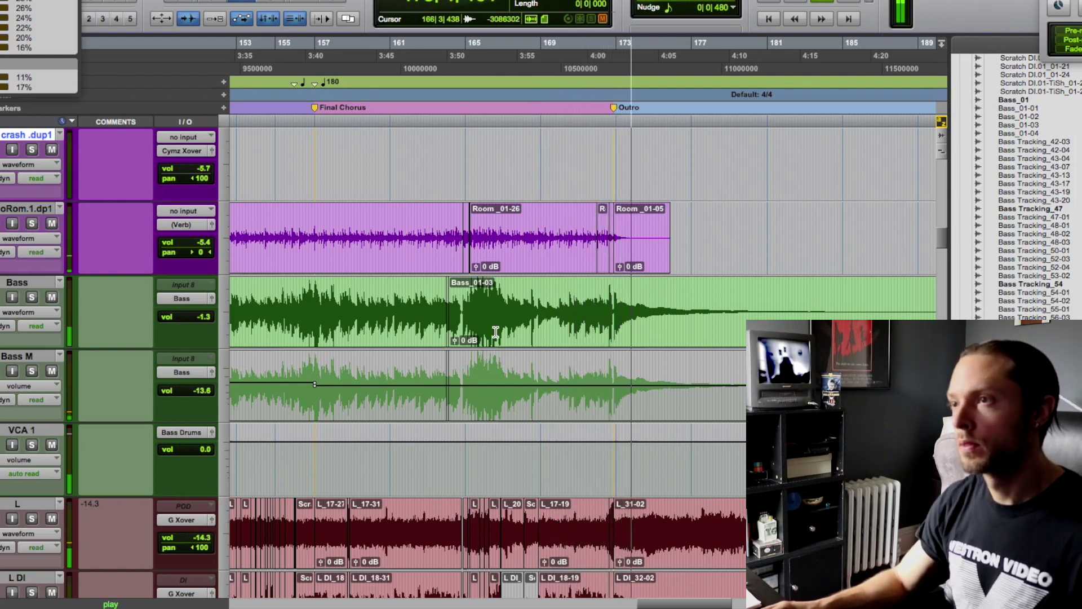
key("space")
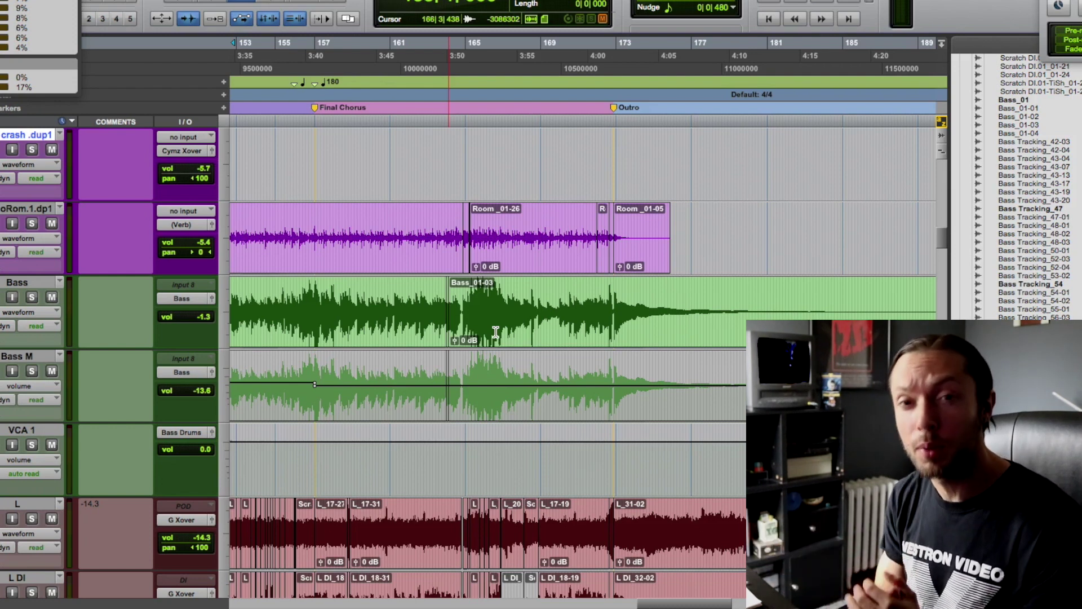
Point out the bass channels in the mixer by selecting VCA 1, Bass with Bass M, Bass alone and finally Bass M.
key("super+equal")
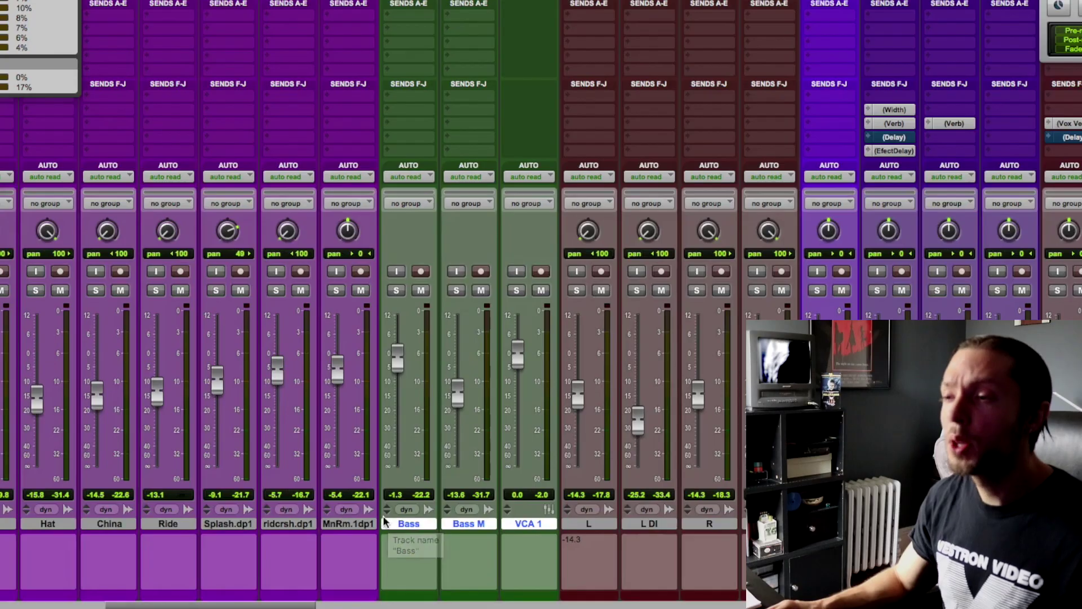
left_click(518, 525)
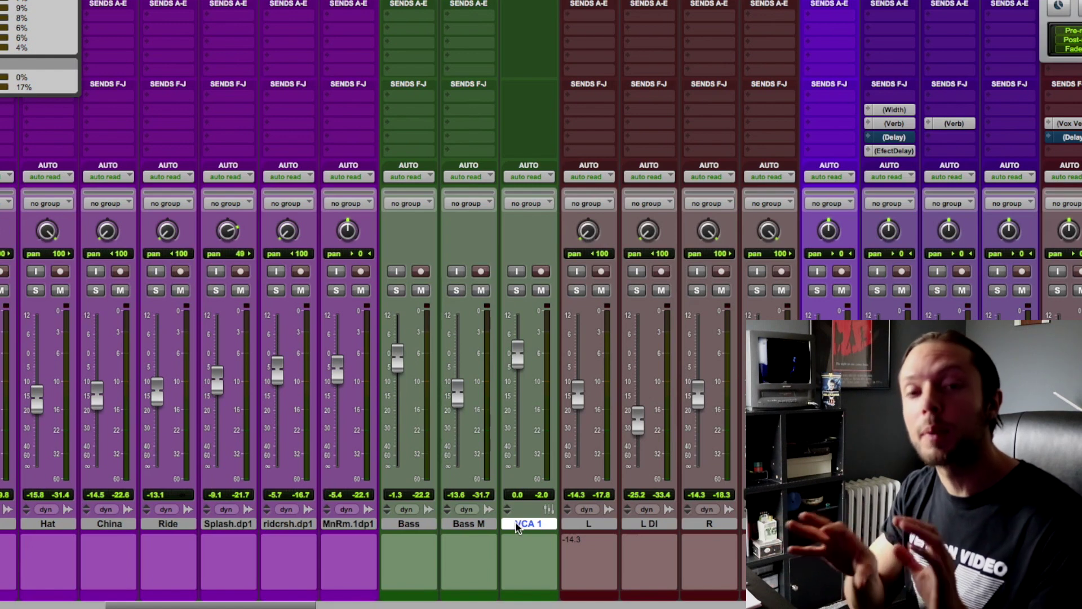
left_click(428, 525)
left_click(451, 526, "shift")
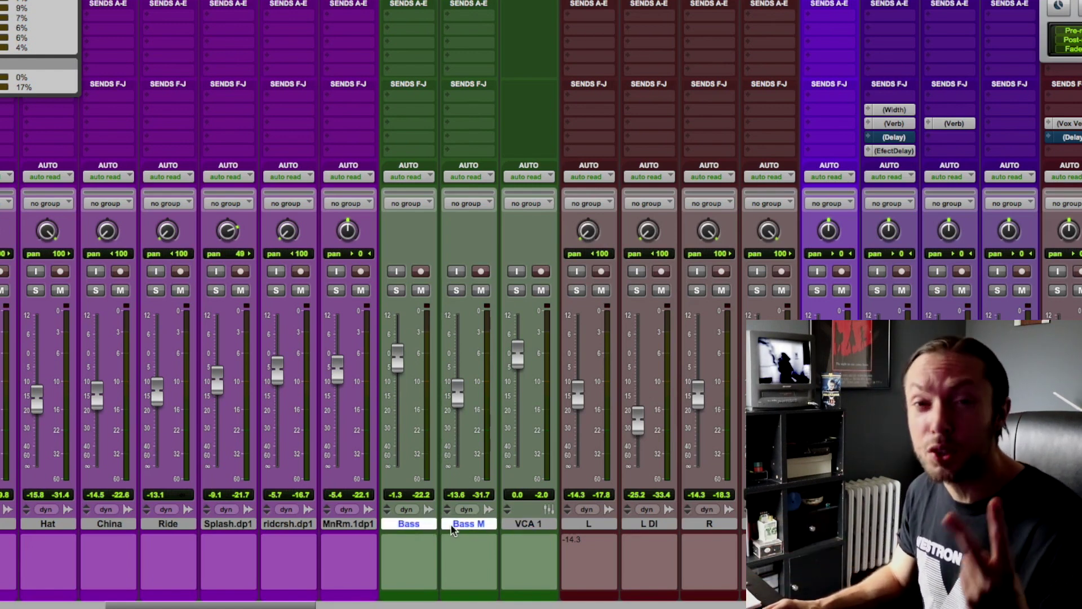
scroll(439, 544, "up", 2)
left_click(423, 557)
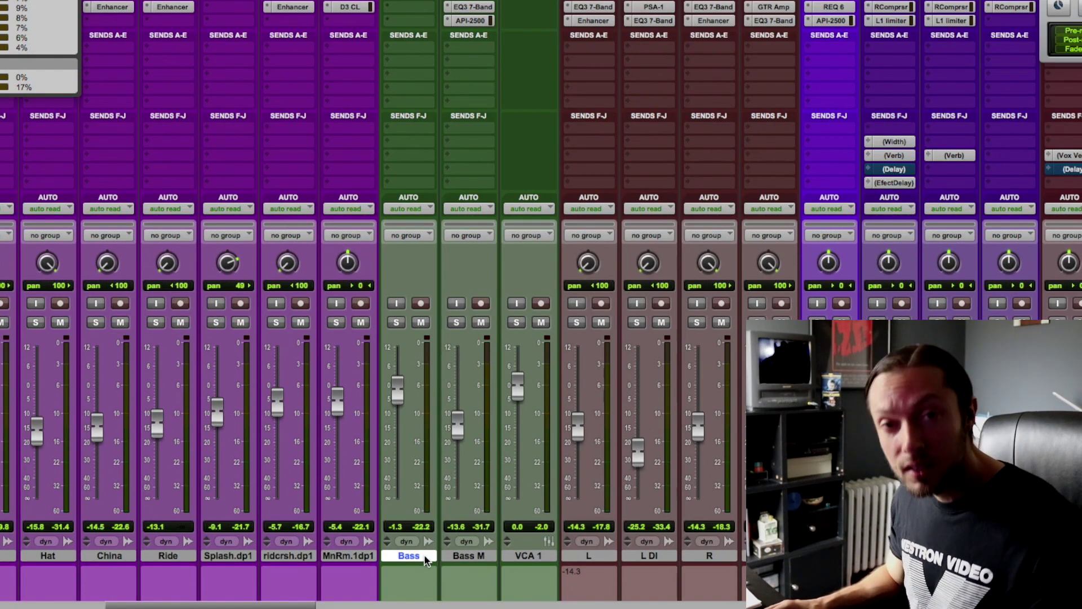
left_click(461, 556)
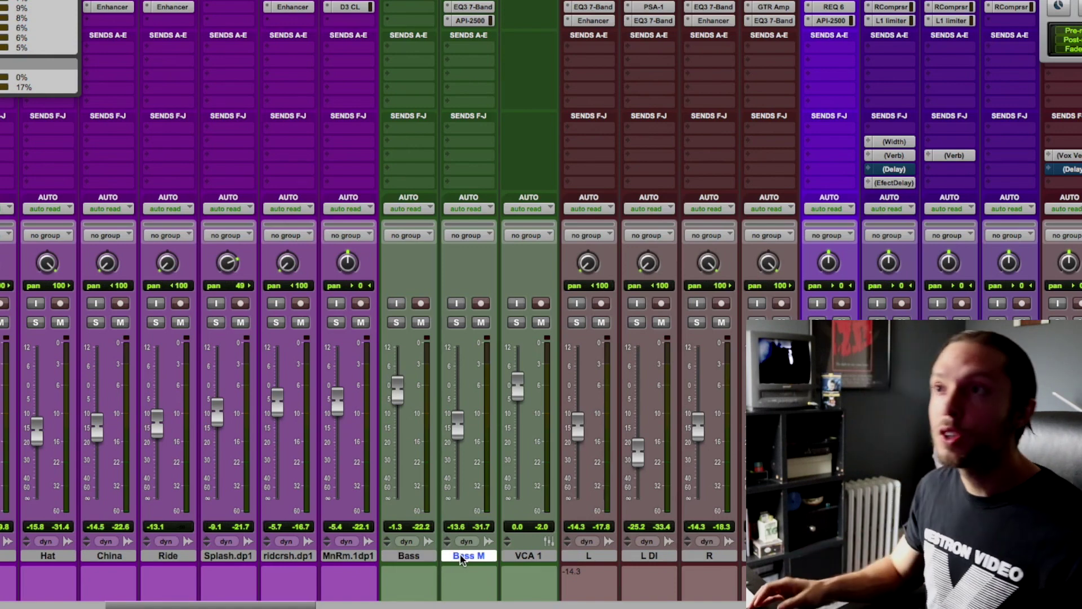
Examine the EQ3 7-Band insert placed after the GTR Amp on the Bass M track.
scroll(462, 192, "up", 2)
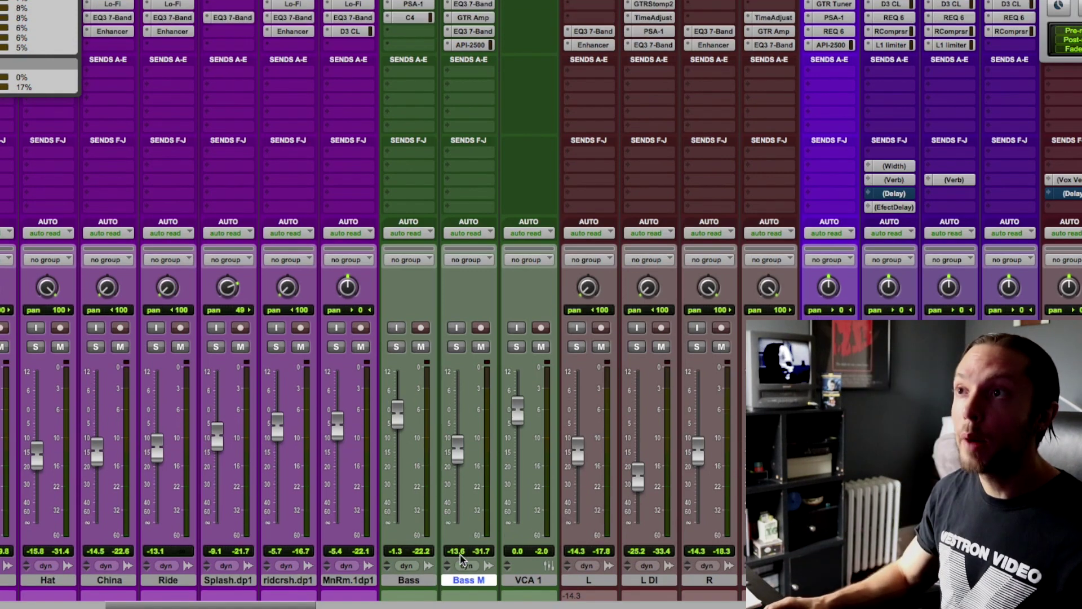
left_click(473, 31)
left_click_drag(444, 100, 489, 42)
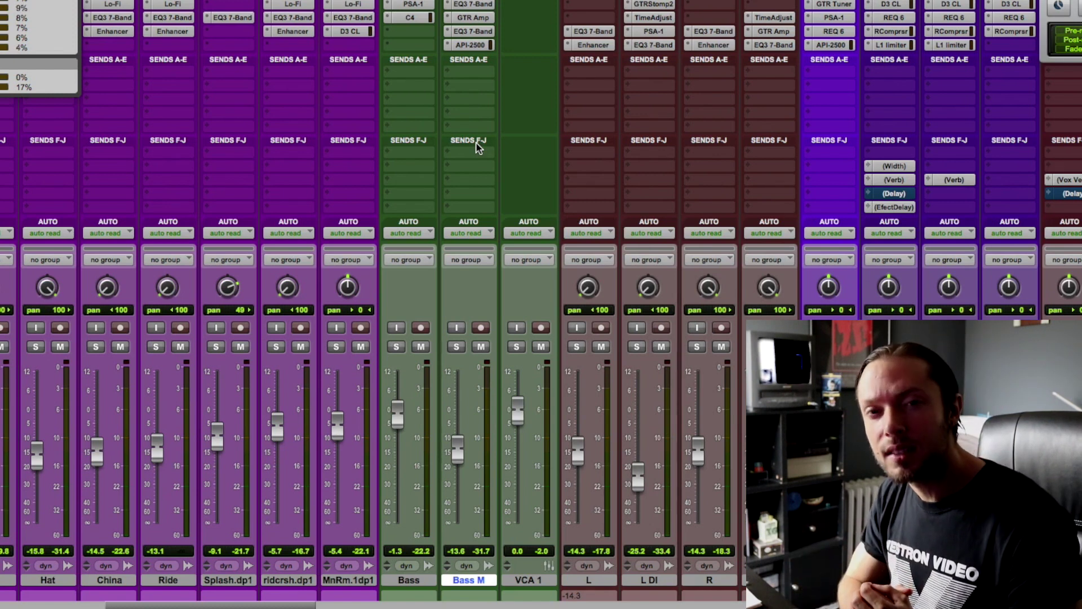
Solo Bass and Bass M and compare the AIR Chorus on Bass M with and without bypass during playback.
left_click(396, 346)
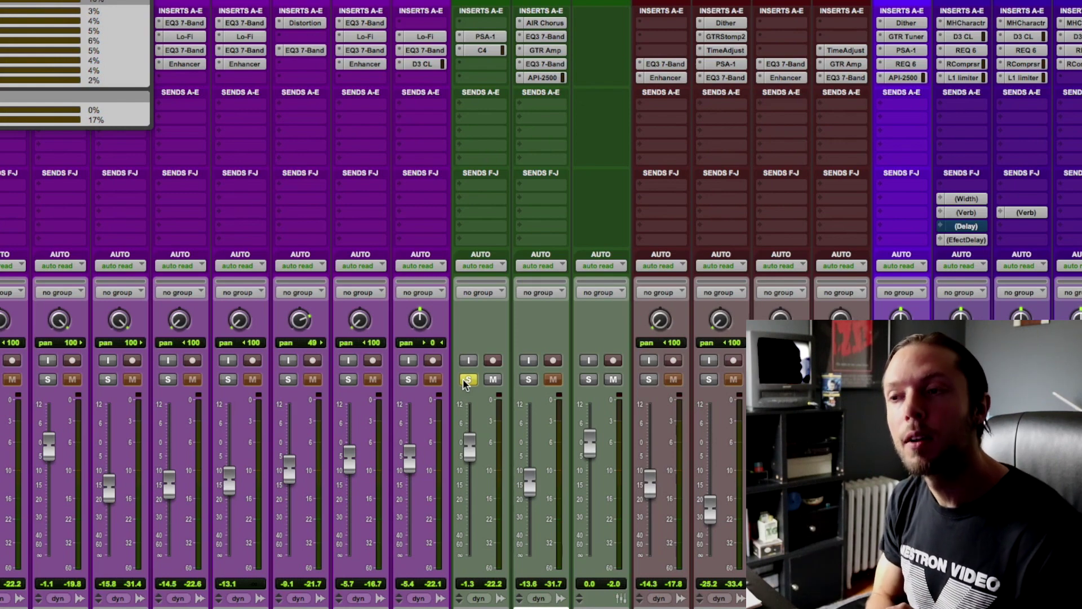
left_click(549, 23)
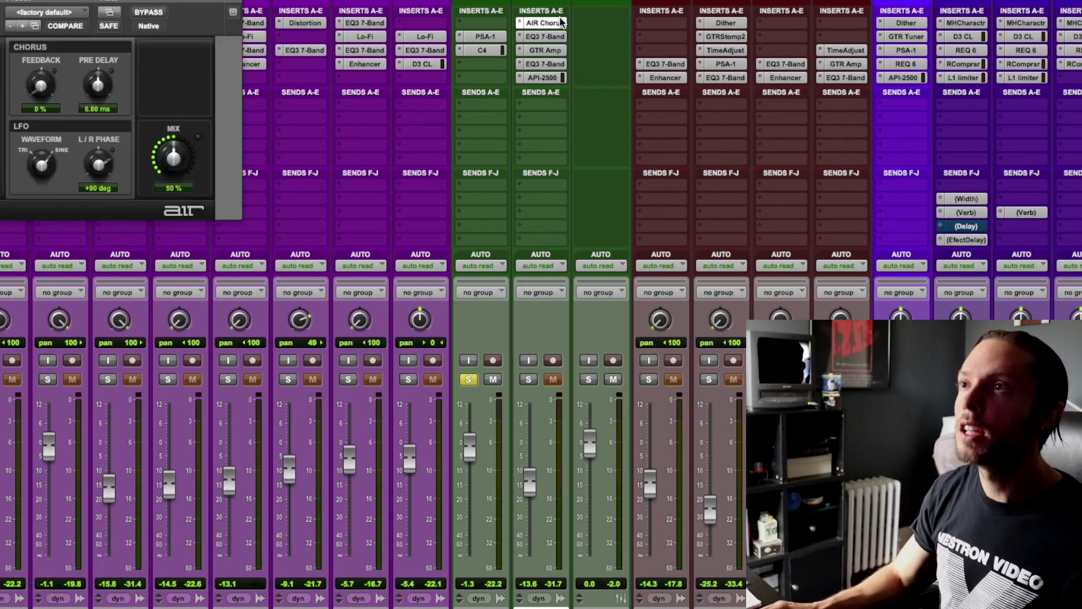
left_click_drag(212, 8, 332, 4)
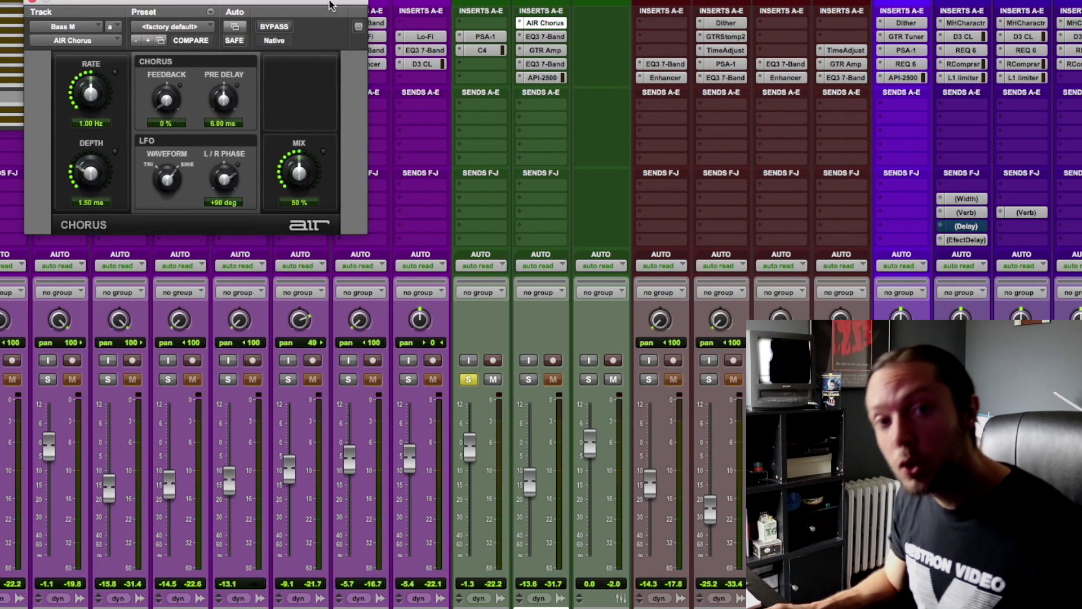
left_click(528, 379)
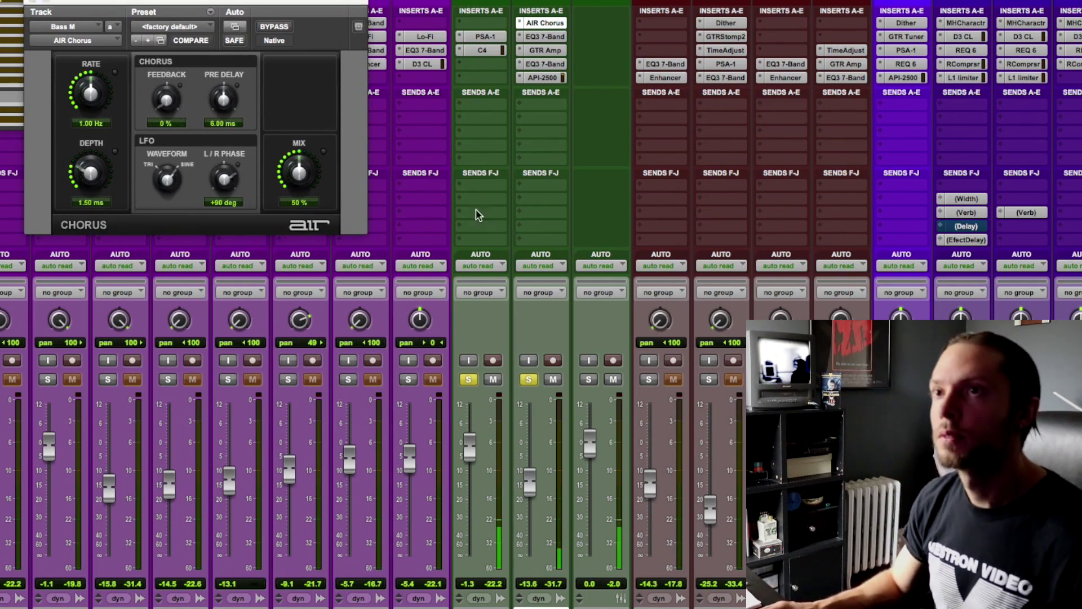
left_click(283, 28)
left_click(284, 28)
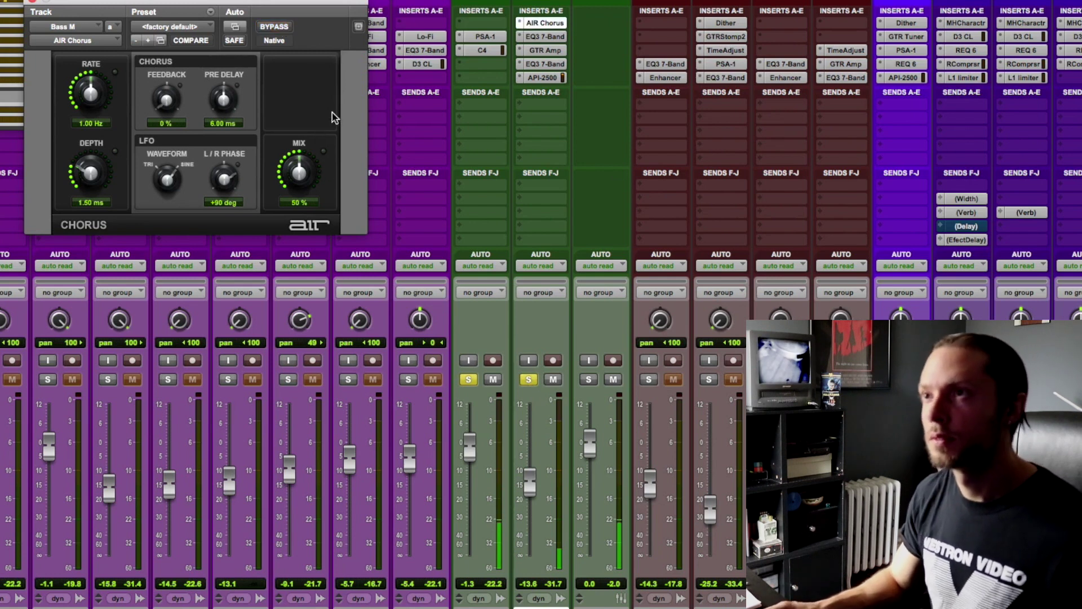
Unsolo Bass and Bass M to hear the full mix, and audition VCA 1 in solo.
left_click(467, 380)
left_click(528, 380)
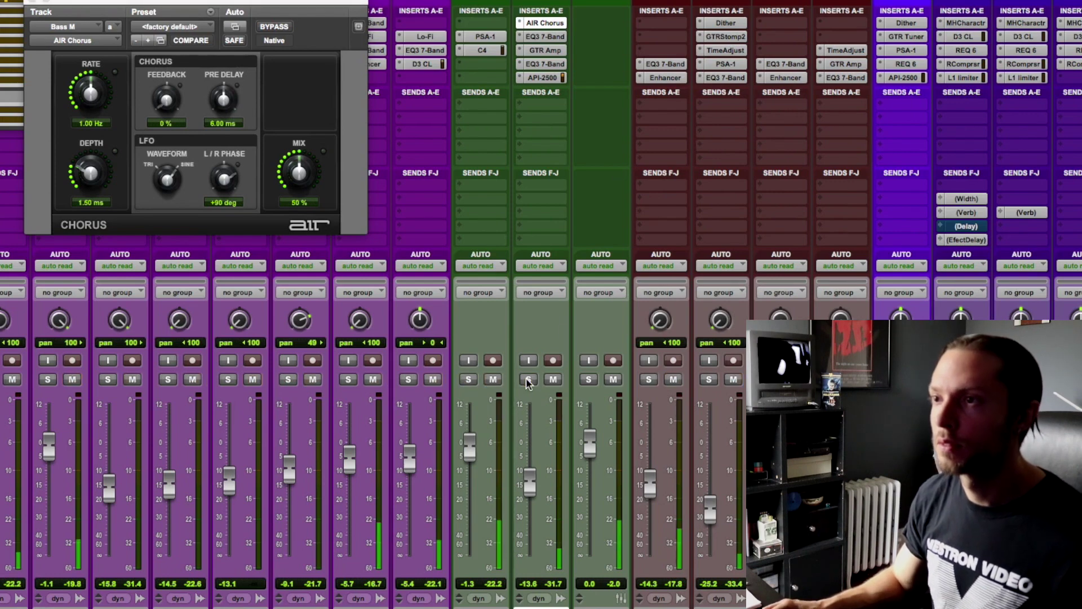
scroll(534, 326, "down", 2)
left_click(588, 323)
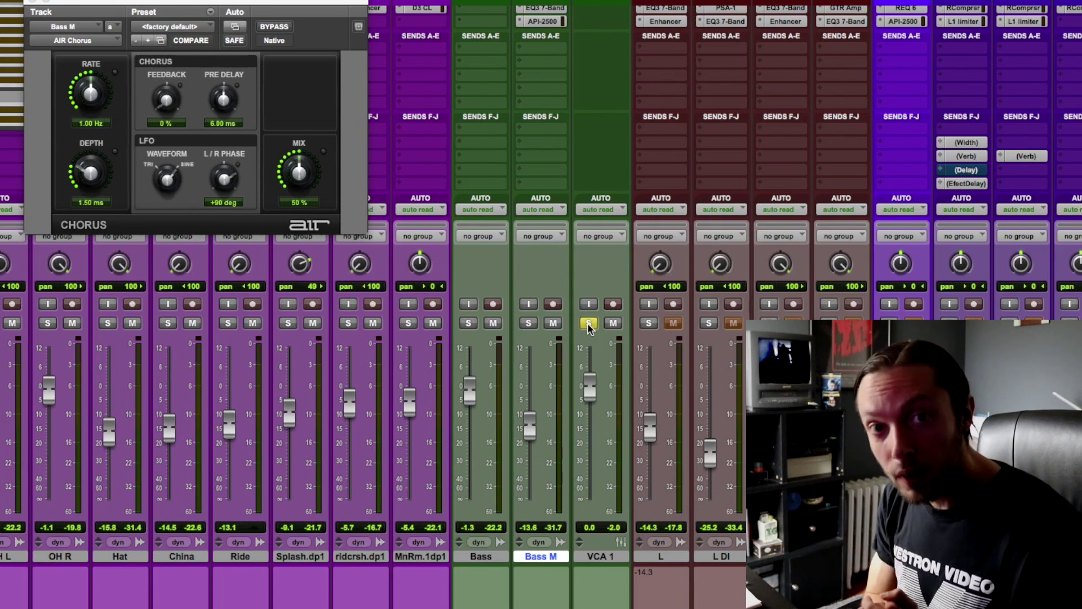
left_click(589, 324)
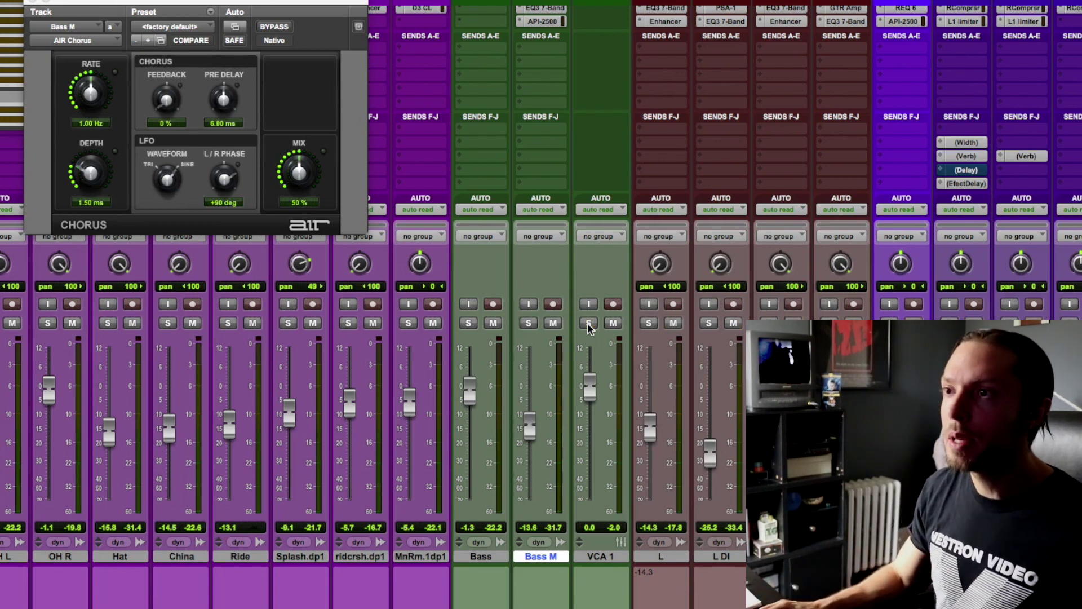
Solo Bass and Bass M and compare Bass M's GTR Amp with and without bypass, moving its window clear of the channels.
left_click(468, 323)
left_click(527, 324)
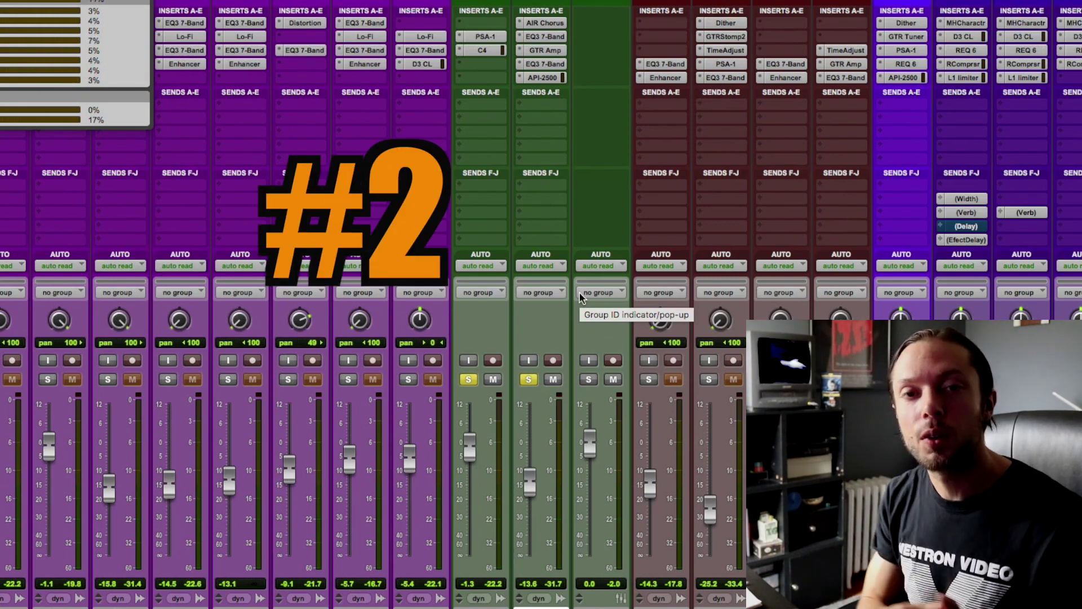
left_click(558, 53)
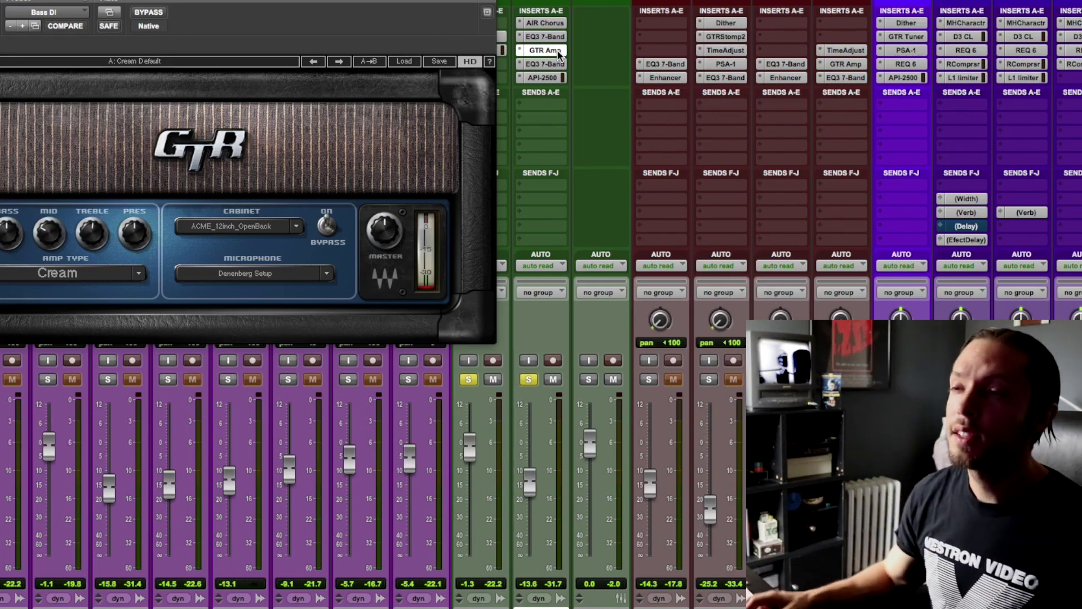
left_click(493, 379)
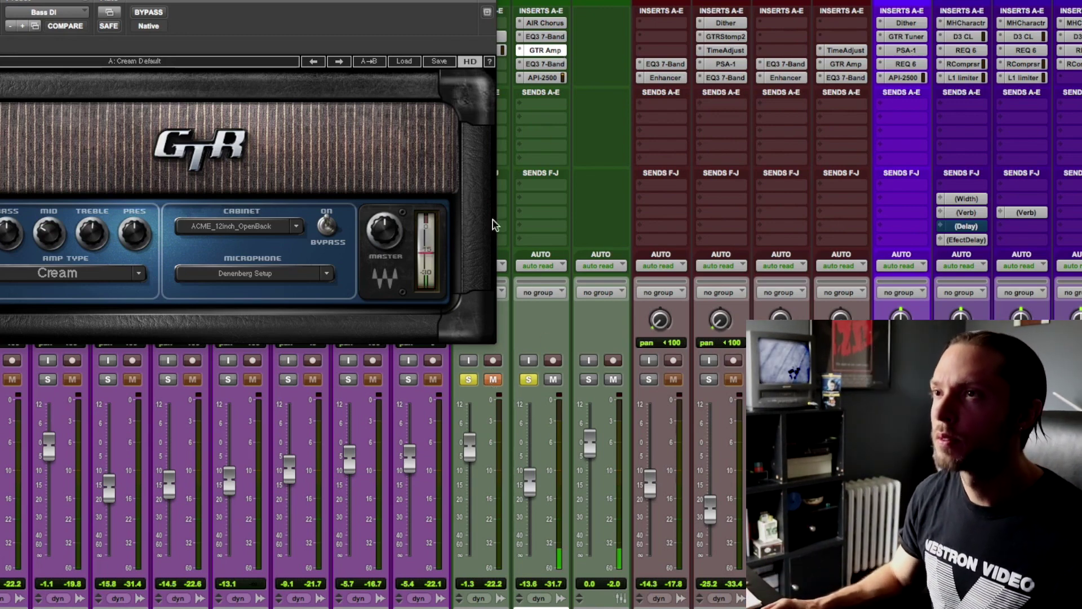
left_click(155, 15)
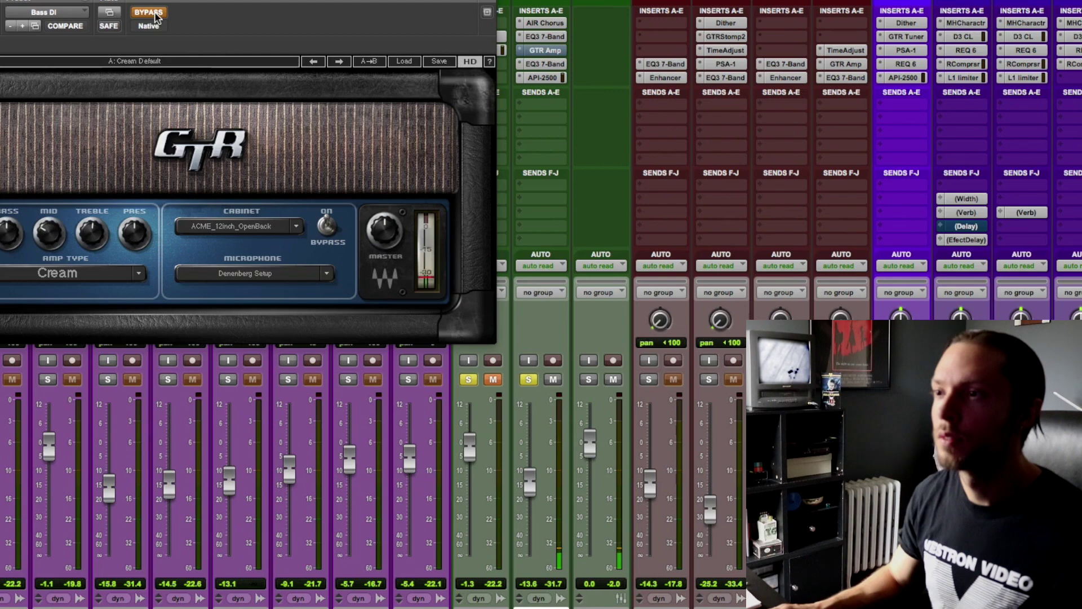
left_click(155, 15)
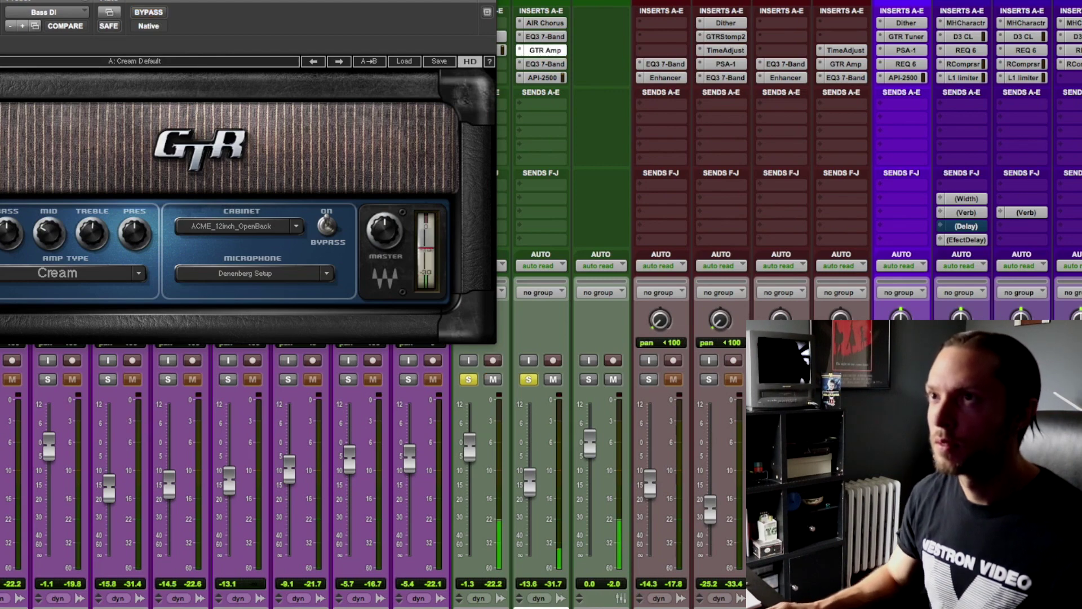
left_click_drag(259, 1, 759, 0)
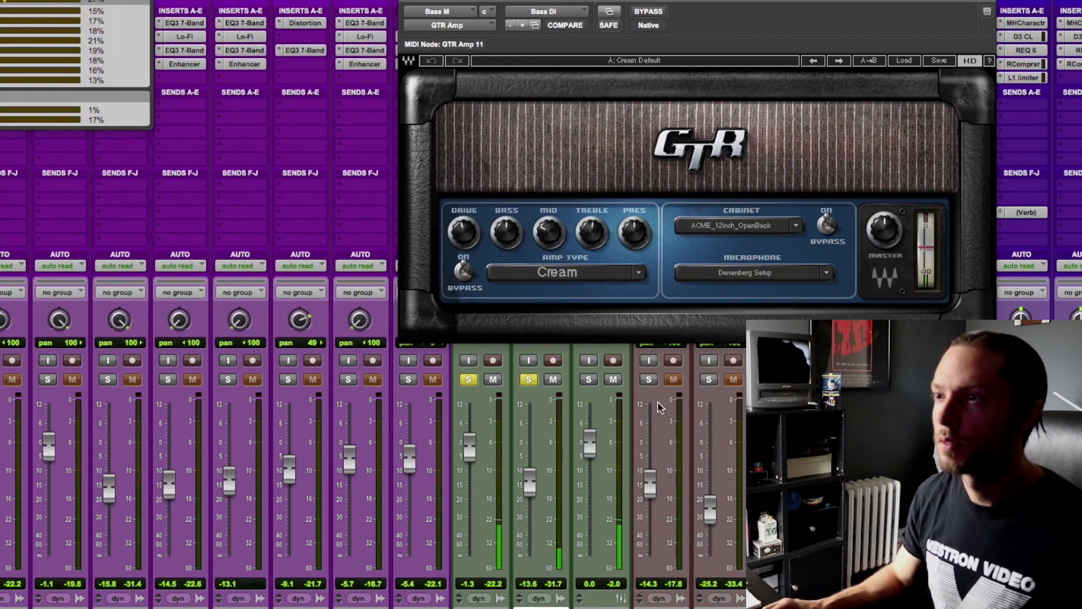
Unsolo Bass and Bass M, and compare soloed VCA 1 with the full mix, leaving VCA 1 soloed.
left_click(531, 379)
left_click(470, 379)
left_click(591, 379)
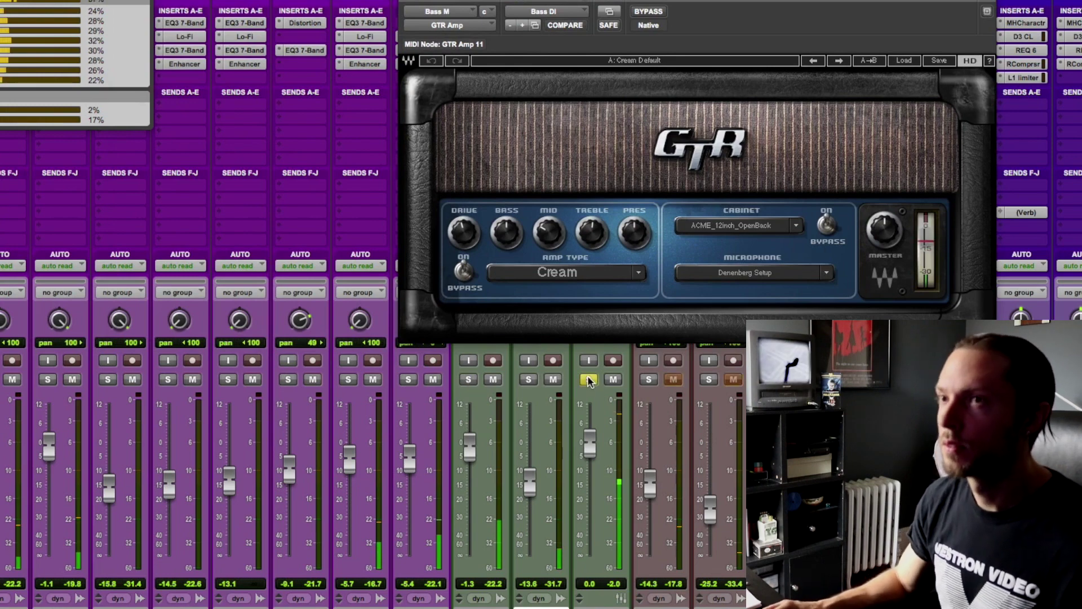
left_click(588, 379)
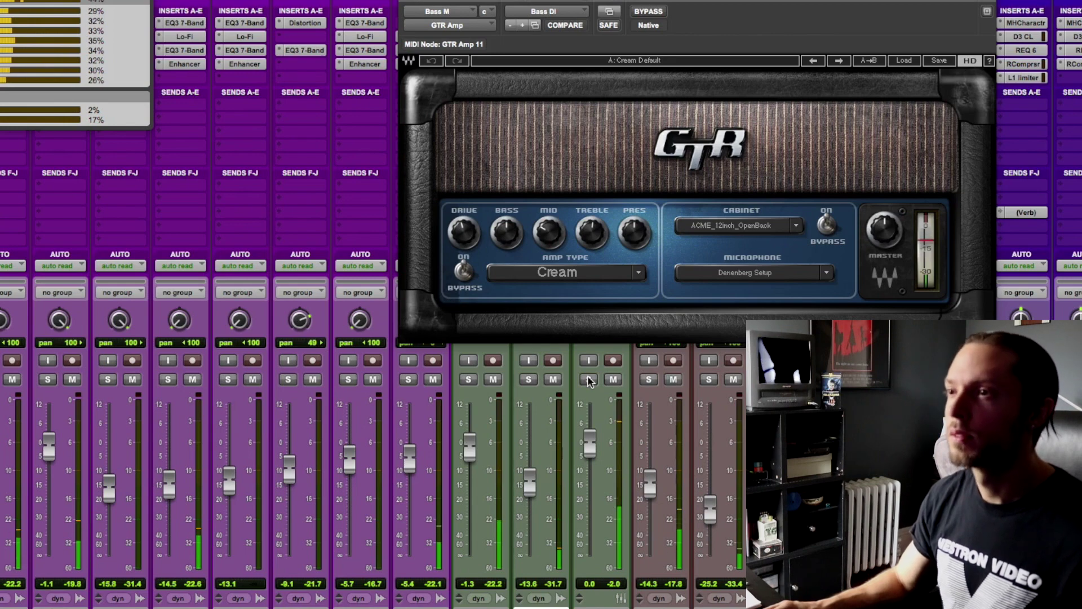
left_click(588, 379)
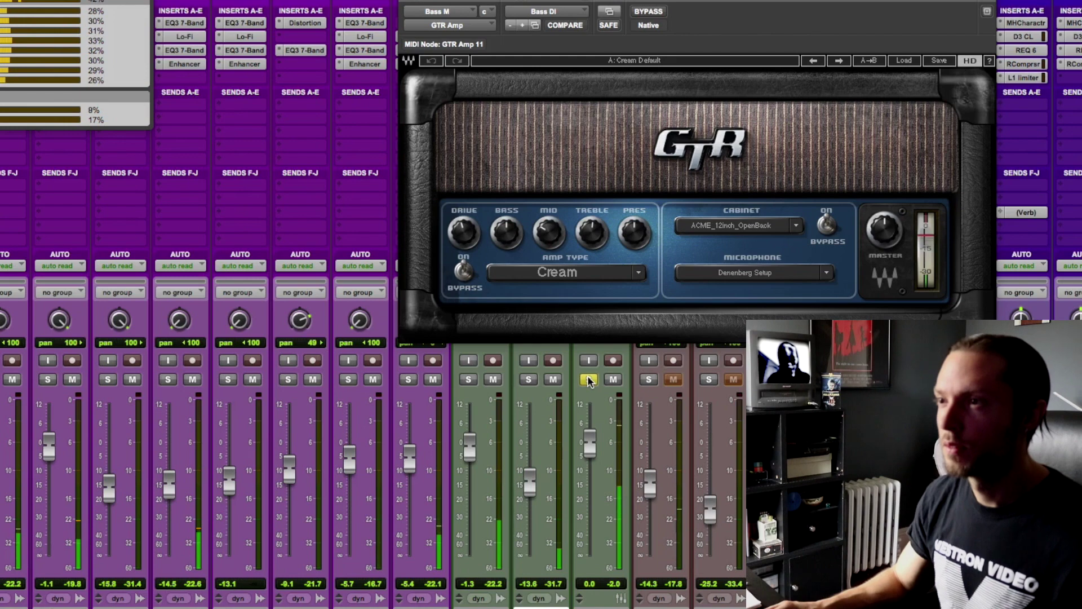
Unsolo VCA 1, switch to the Edit window and play the full mix from 140|4|720 through the NJ section into the Final Chorus.
left_click(588, 379)
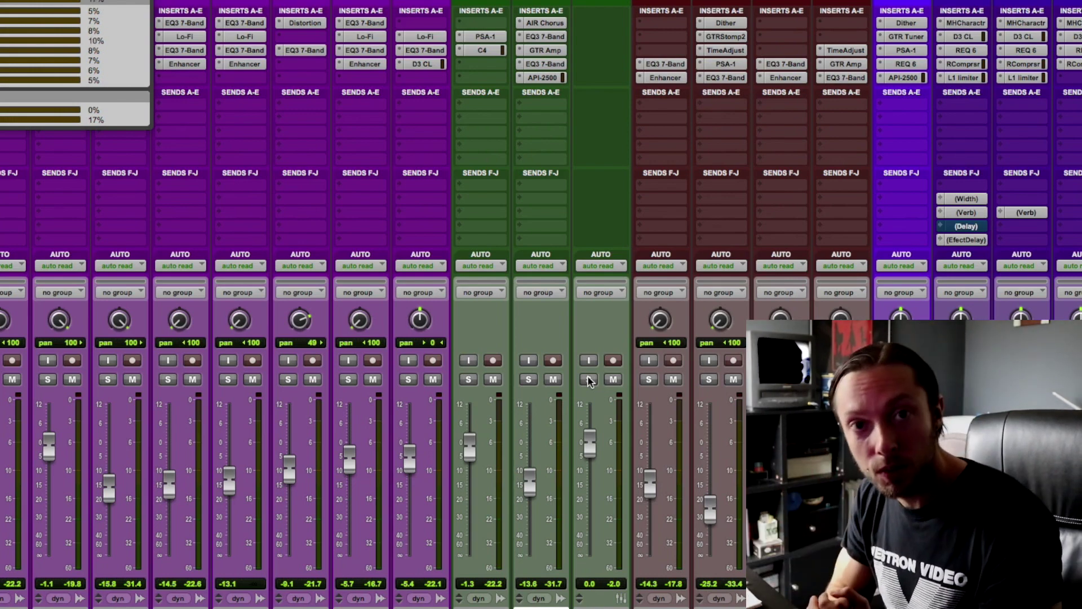
key("super+equal")
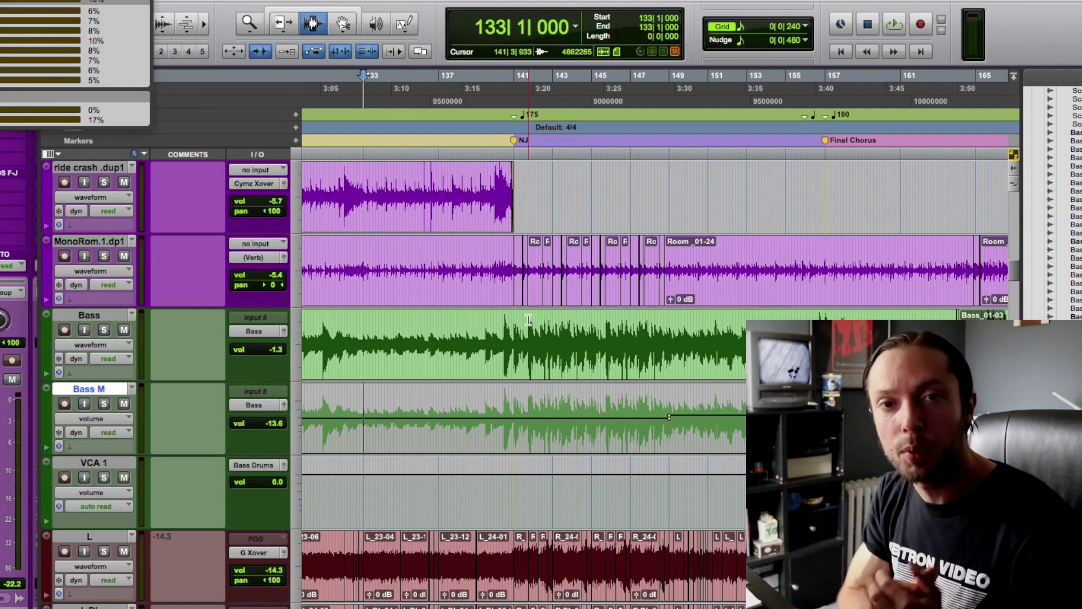
key("space")
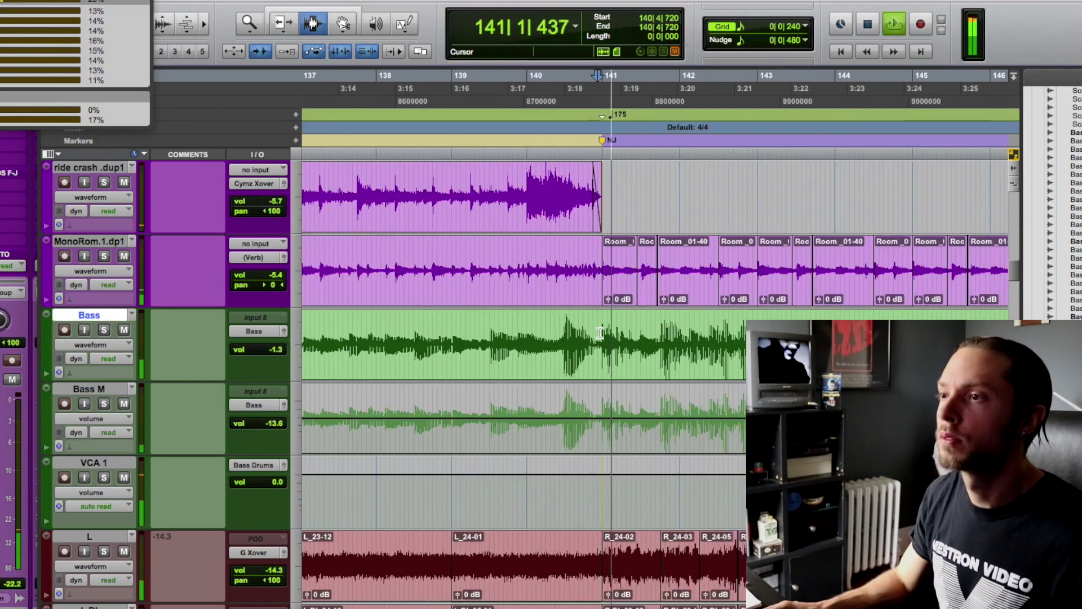
key("r")
key("r")
key("r")
scroll(599, 333, "right", 2)
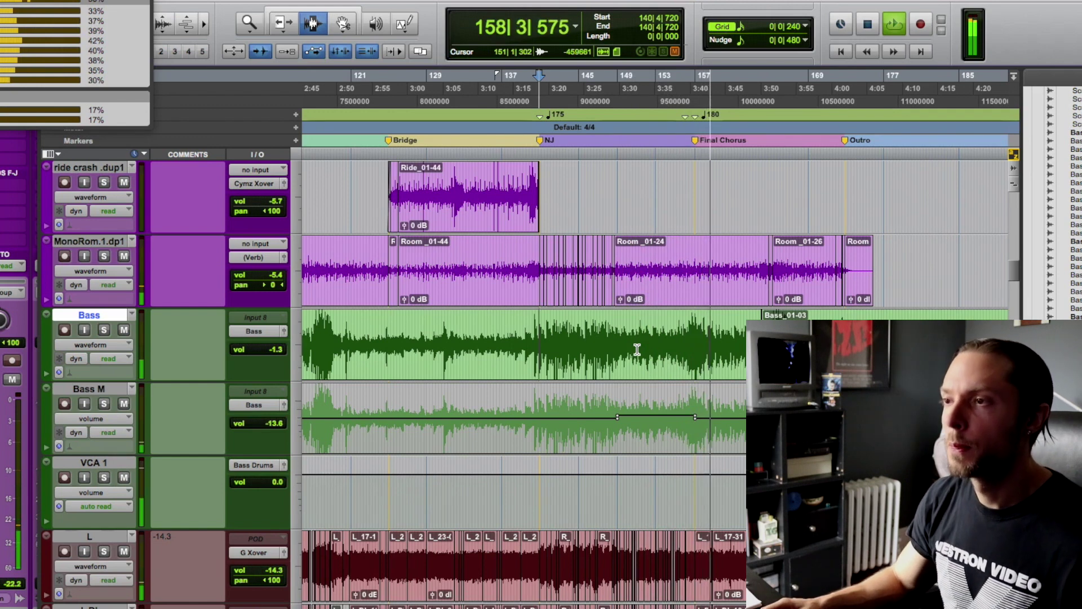
key("space")
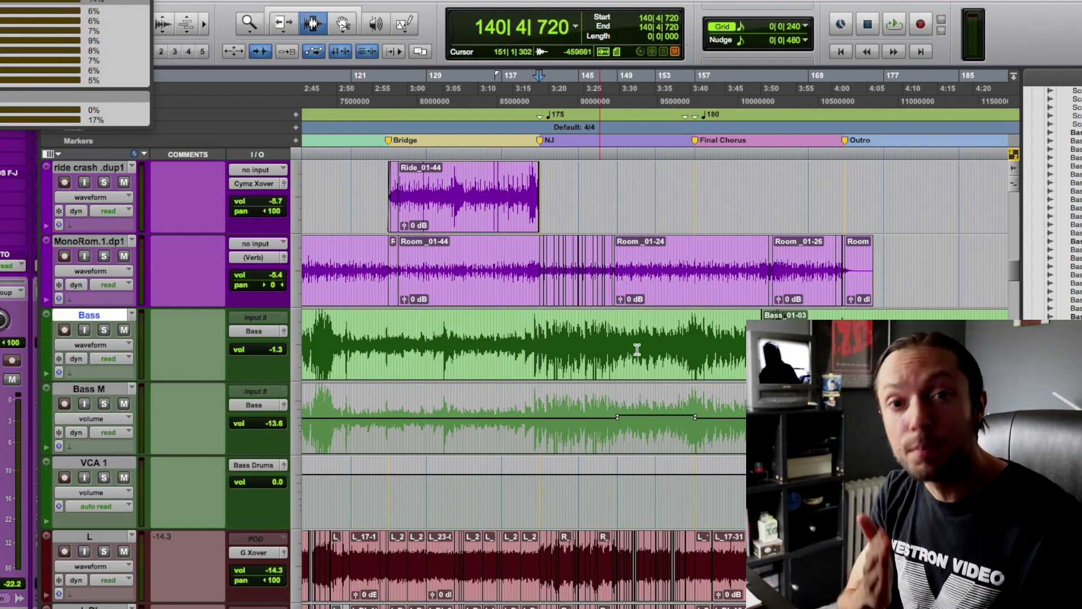
Solo VCA 1 and play the bass and drums from 140|4|720, following the Bass M volume automation change at bar 149 up to the Final Chorus.
left_click(103, 478)
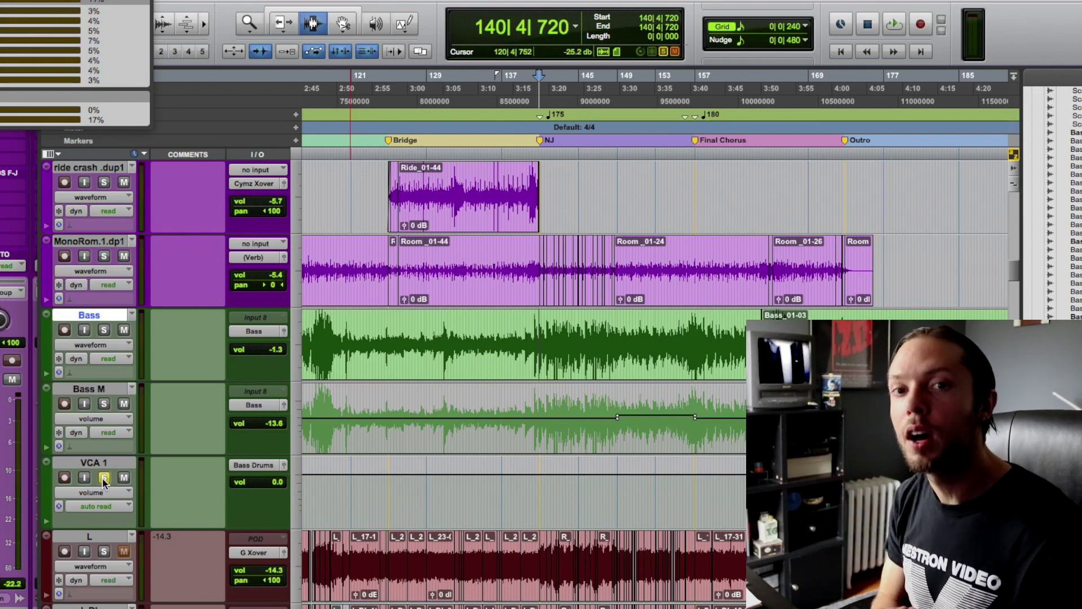
key("space")
key("r")
key("t")
key("t")
key("t")
key("t")
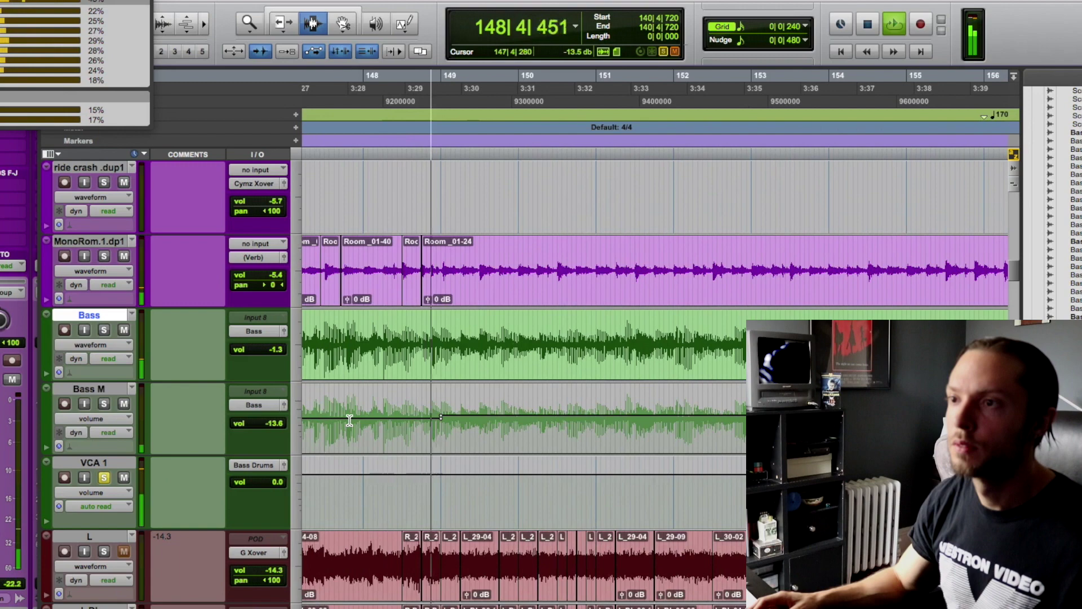
scroll(562, 430, "right", 2)
key("r")
scroll(563, 430, "right", 2)
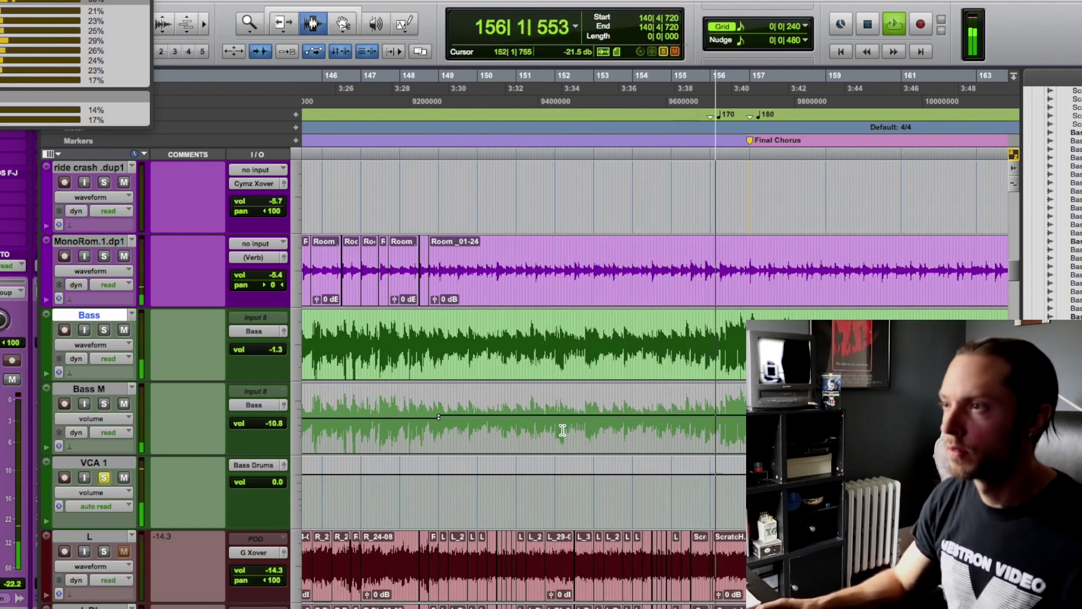
key("space")
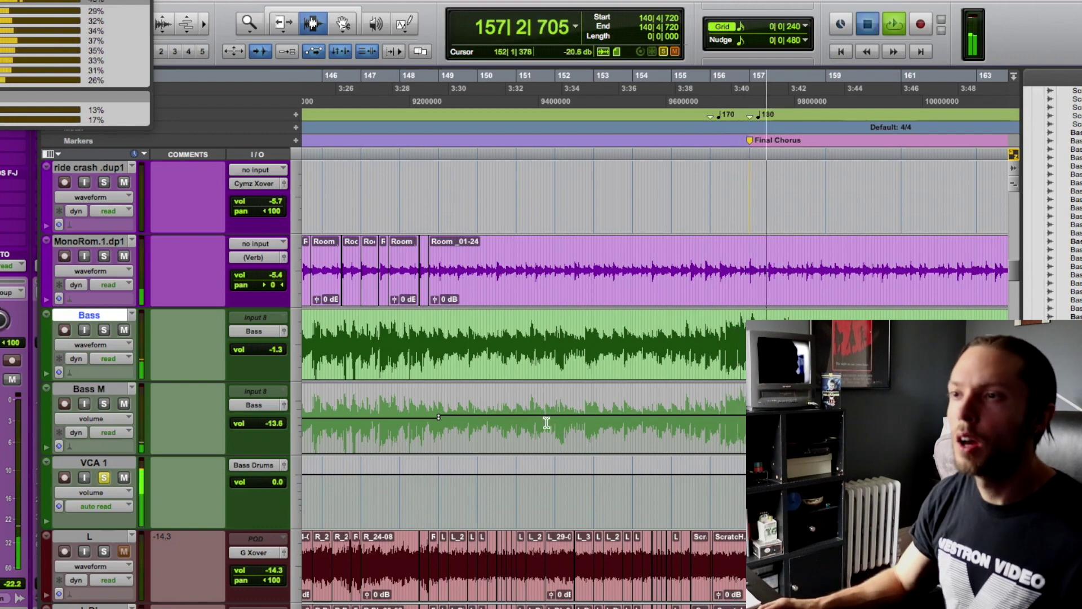
Select the Bass M volume automation from 149|1|000 to 149|4|720.
left_click(515, 420)
key("super+bracketright")
key("super+bracketright")
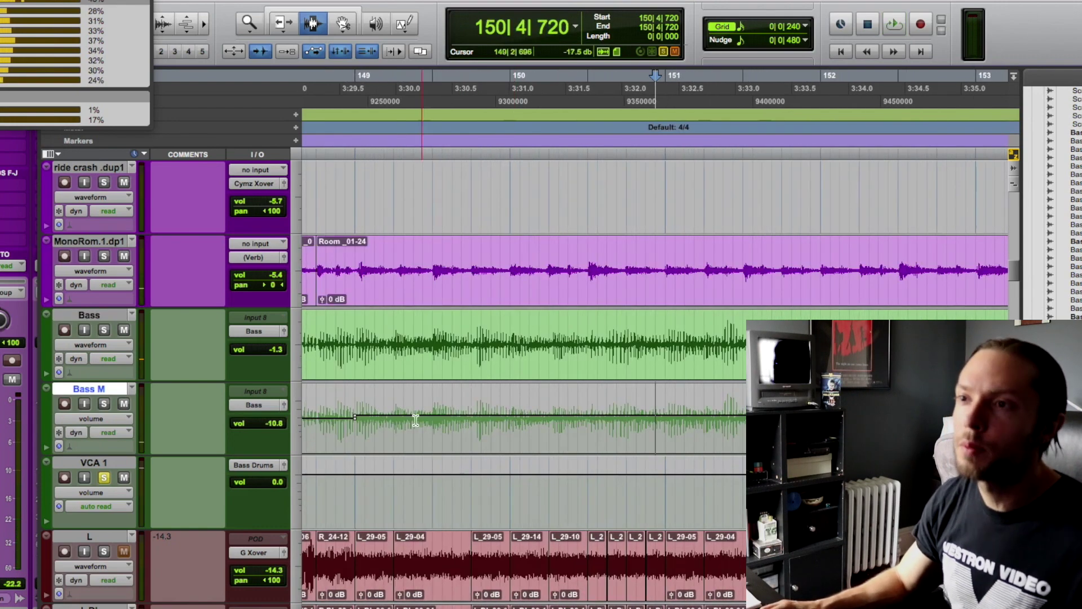
left_click_drag(360, 396, 500, 402)
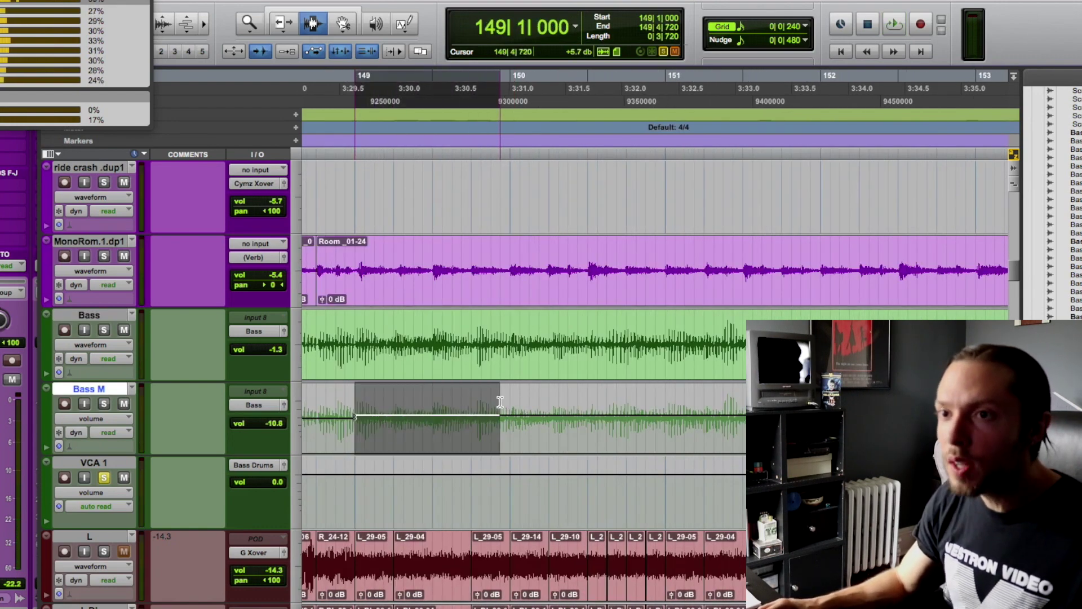